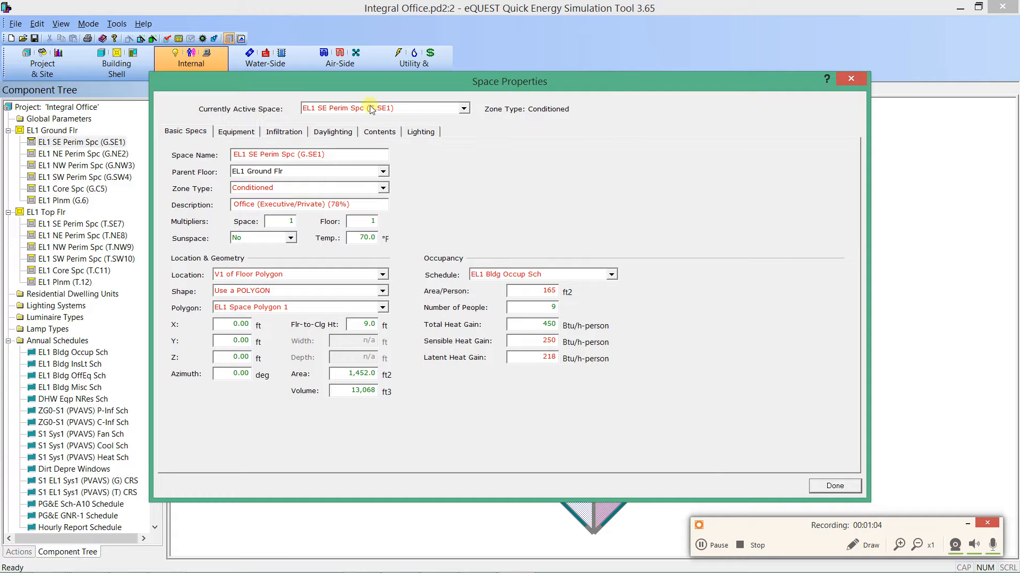
# Review the equipment, infiltration, daylighting, contents and lighting settings of EL1 SE Perim Spc (G.SE1), including the infiltration method and lighting type options.
pyautogui.click(545, 344)
pyautogui.click(242, 136)
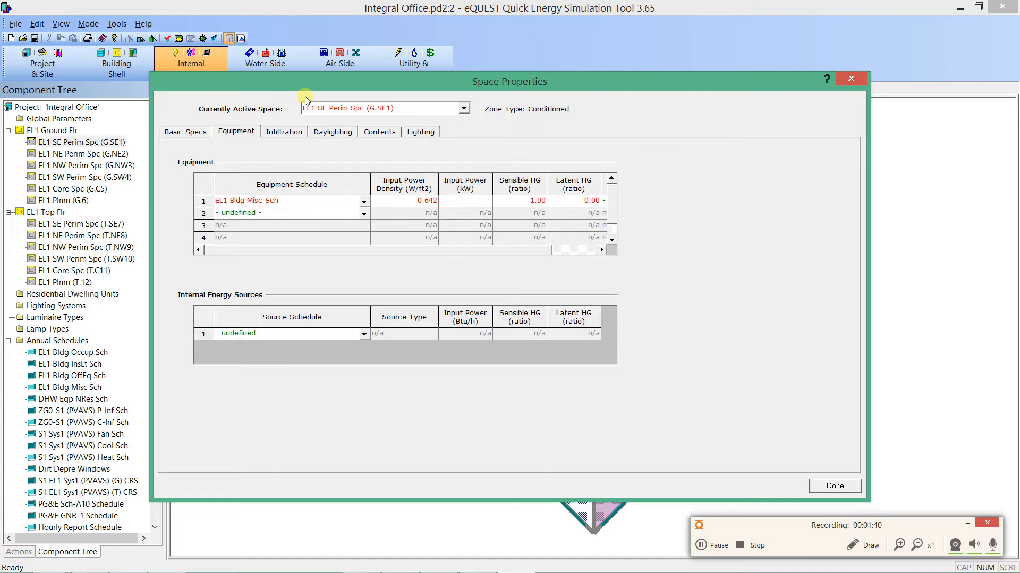
pyautogui.click(288, 130)
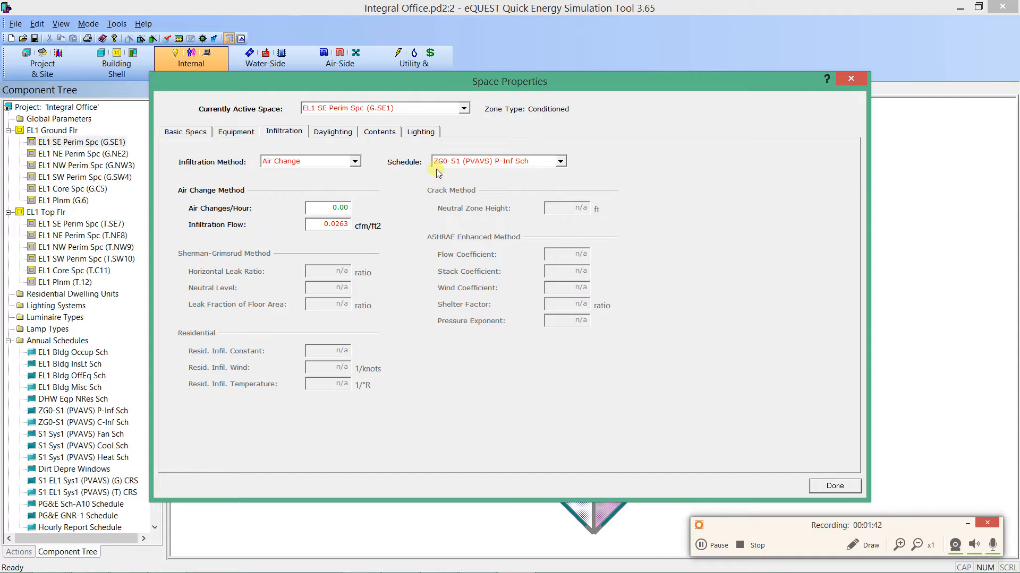
pyautogui.click(354, 162)
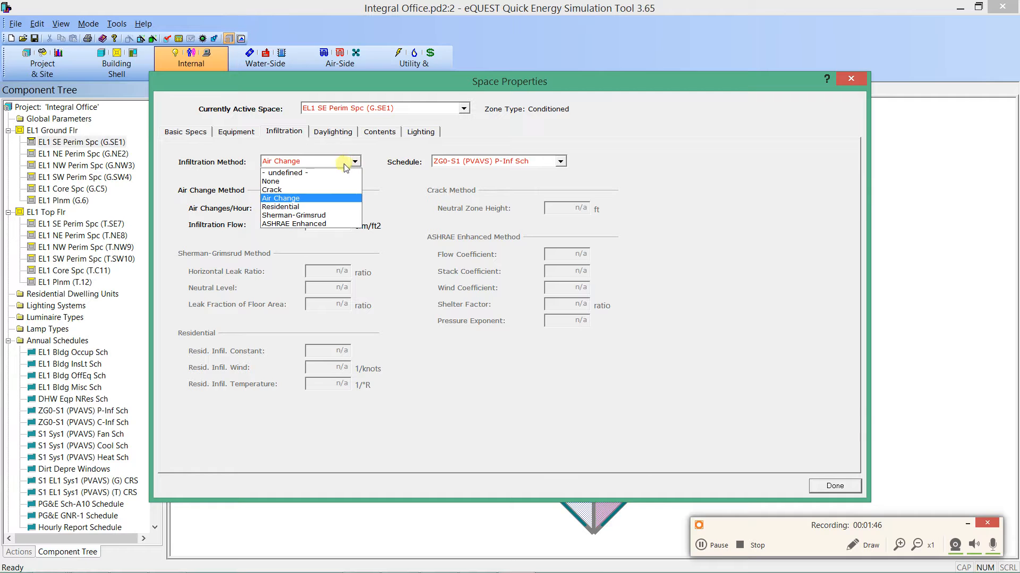
pyautogui.click(232, 202)
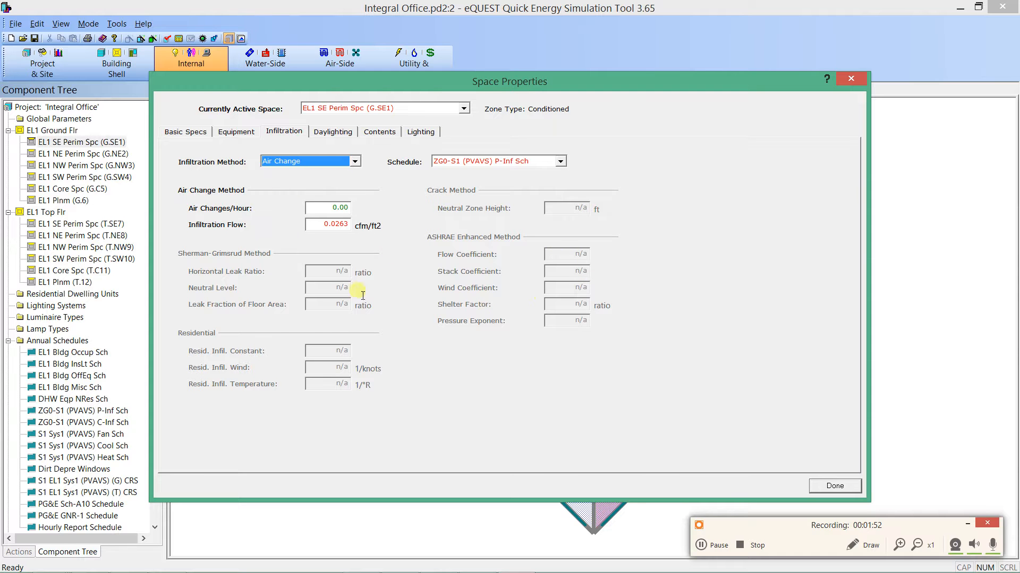
pyautogui.click(335, 139)
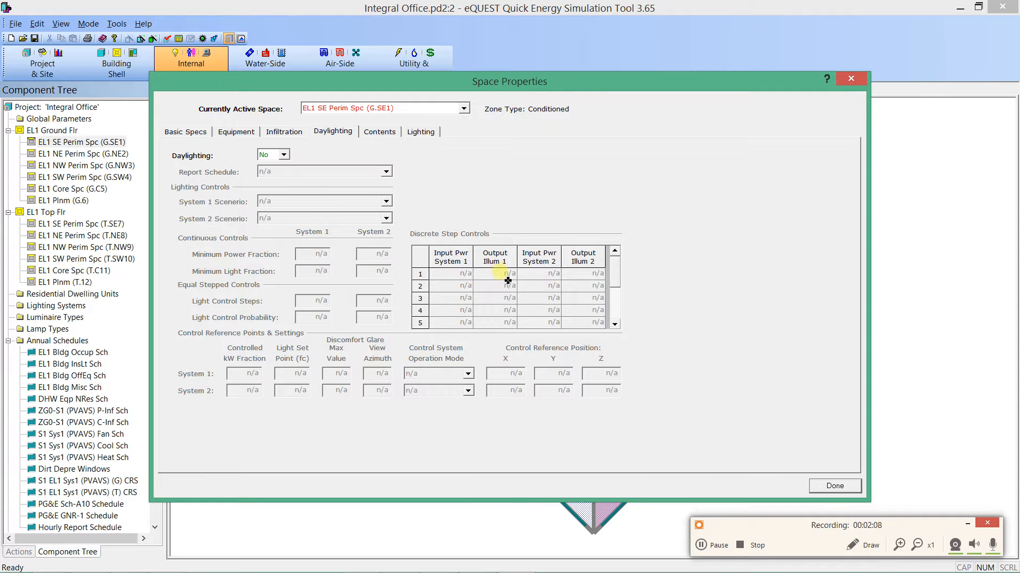
pyautogui.click(369, 132)
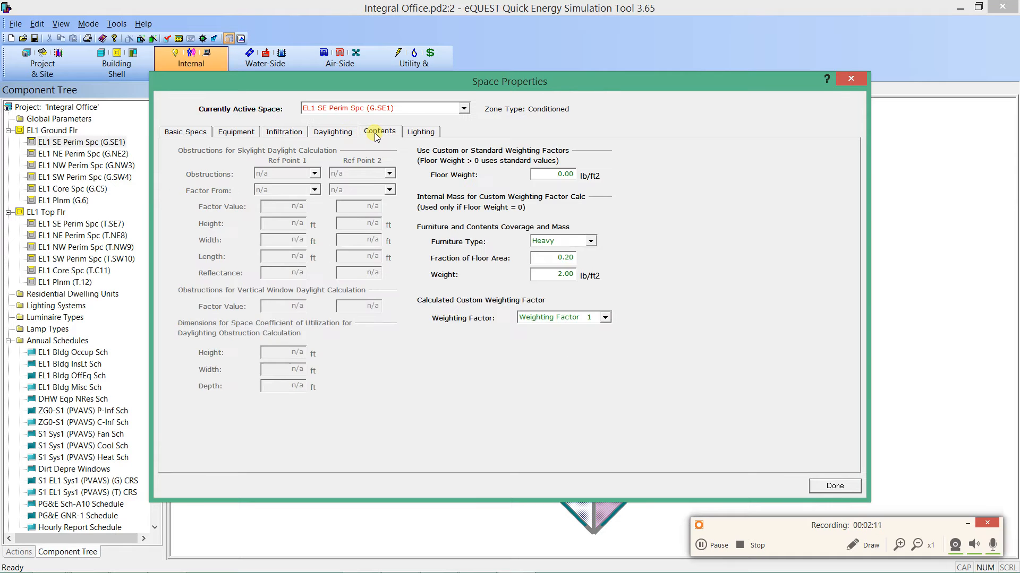
pyautogui.click(413, 133)
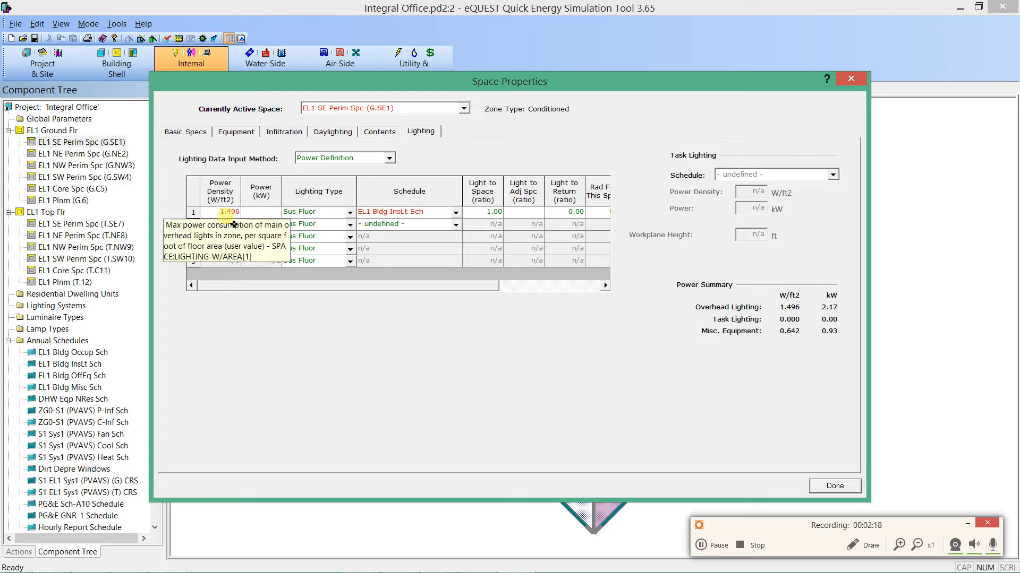
pyautogui.click(350, 213)
pyautogui.click(353, 214)
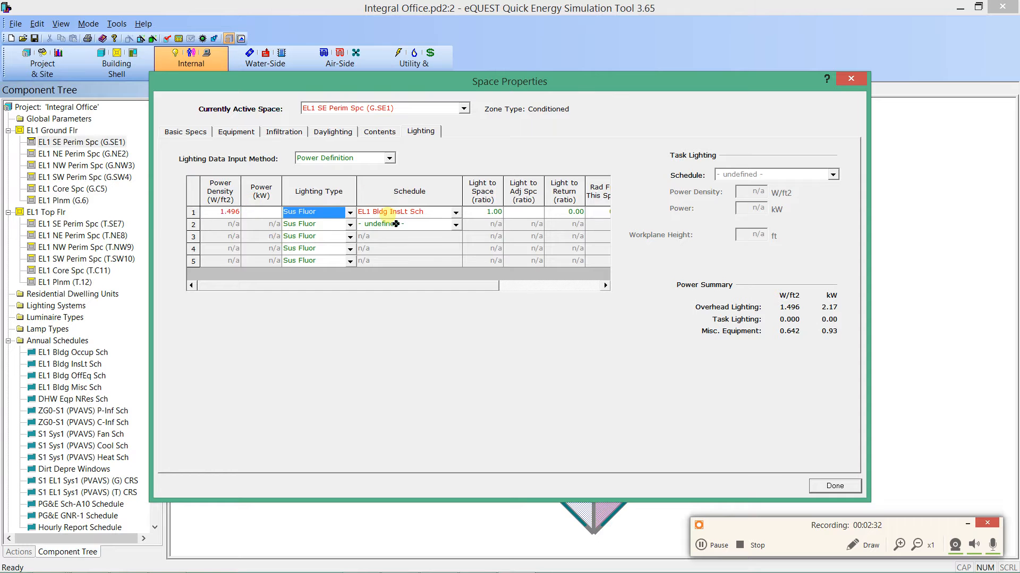
# Recheck the equipment and infiltration schedules assigned to EL1 SE Perim Spc (G.SE1), ending on its basic specifications.
pyautogui.click(235, 133)
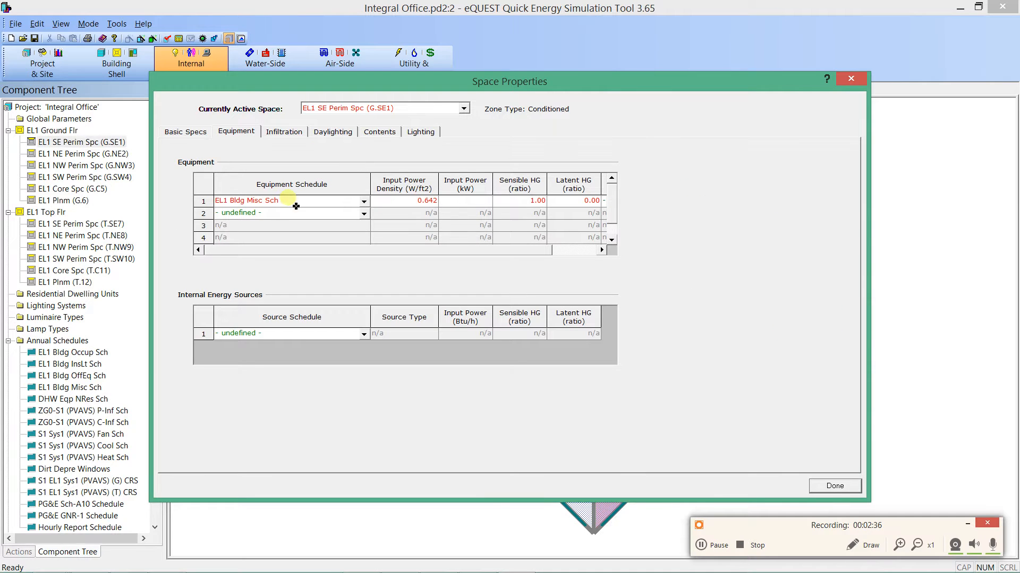
pyautogui.click(292, 136)
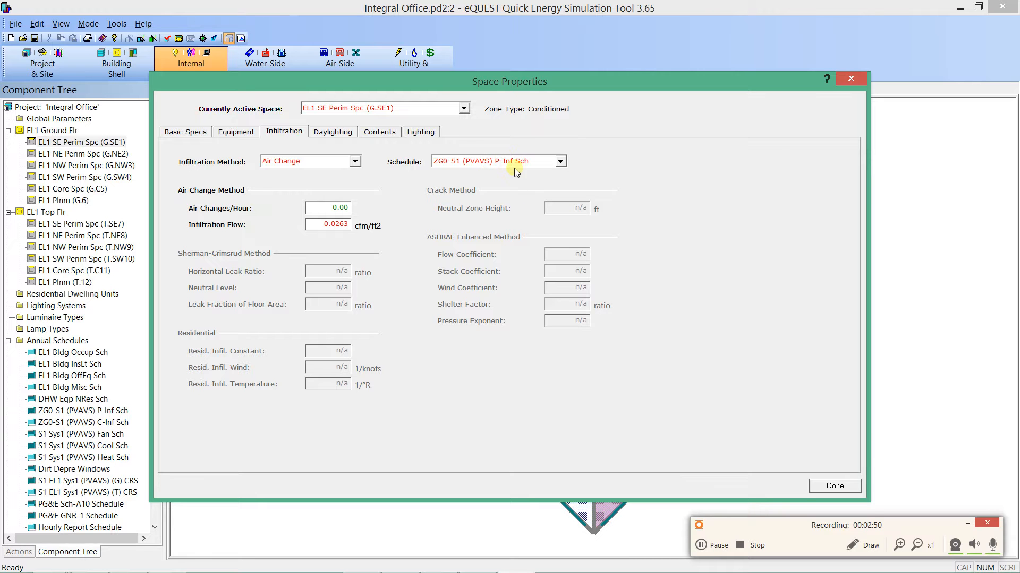
pyautogui.click(193, 135)
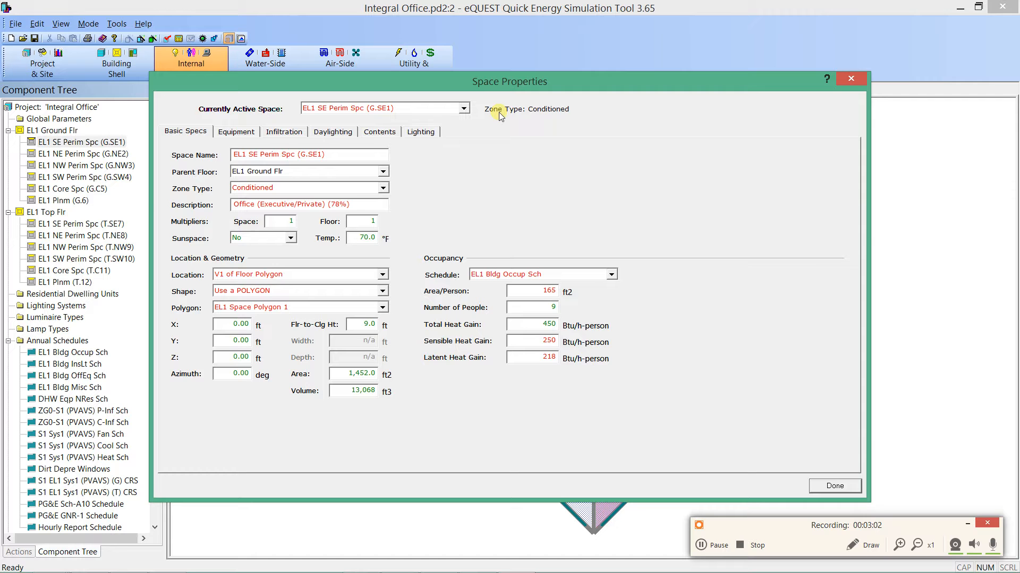
# Browse the basic specifications of the other ground-floor and top-floor spaces by switching the currently active space.
pyautogui.moveTo(476, 89); pyautogui.dragTo(511, 91)
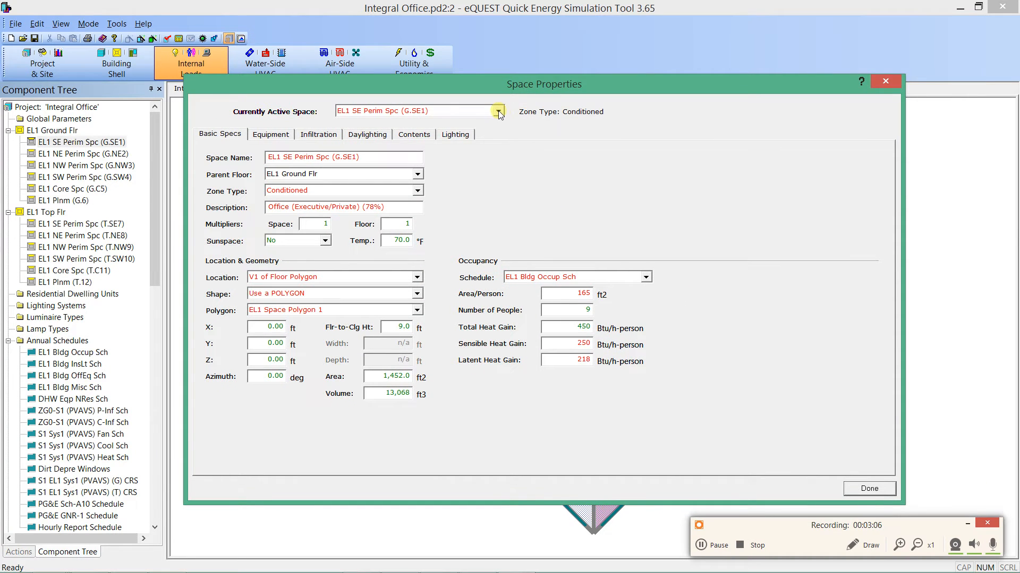
pyautogui.click(498, 112)
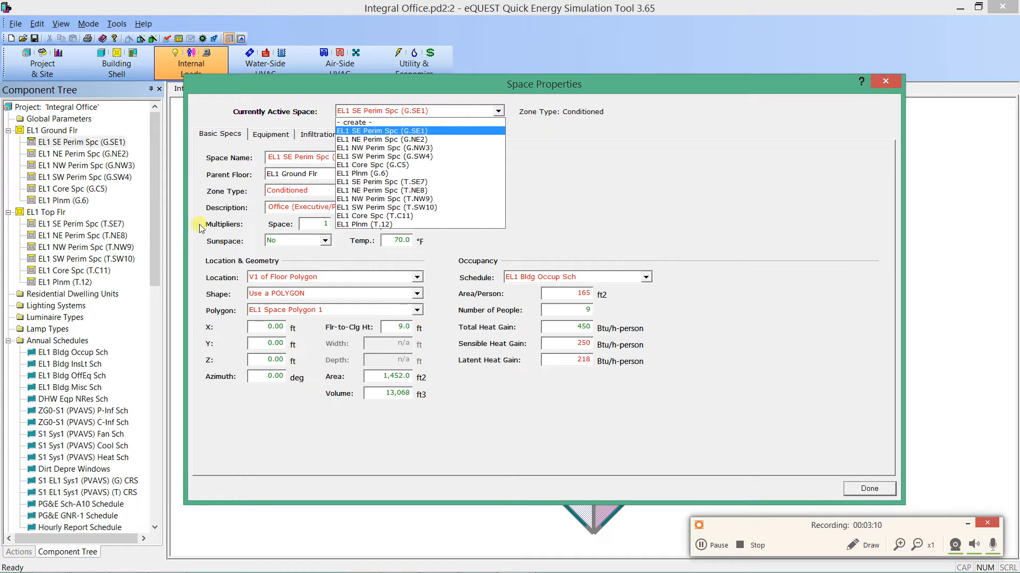
pyautogui.click(376, 139)
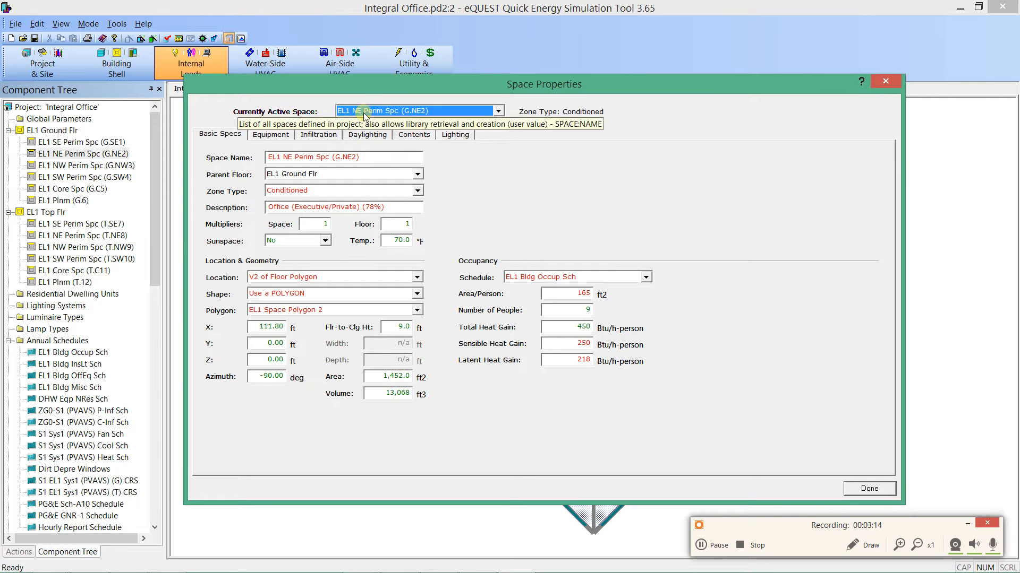
pyautogui.click(413, 111)
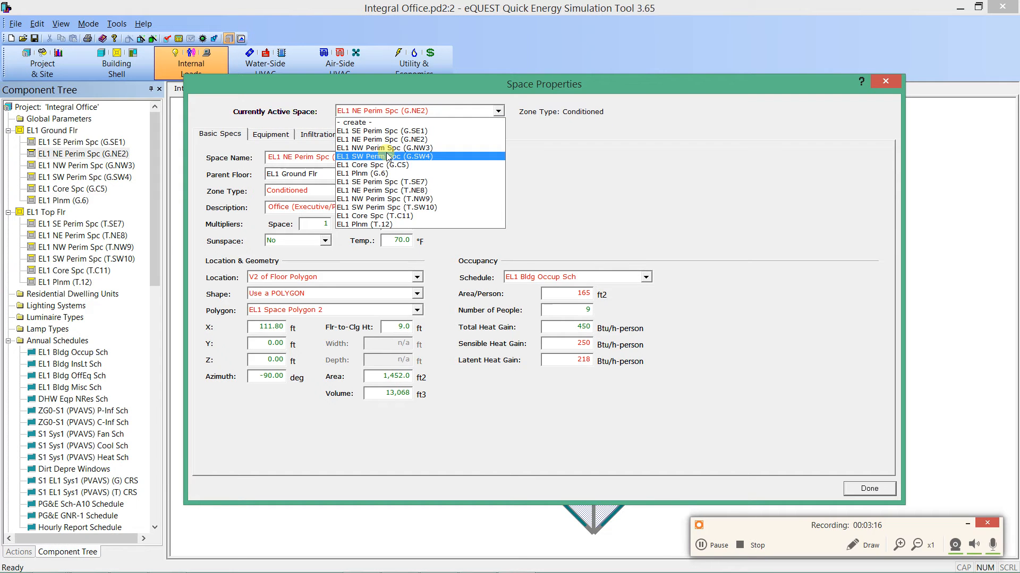
pyautogui.click(388, 156)
pyautogui.scroll(-2, 373, 118)
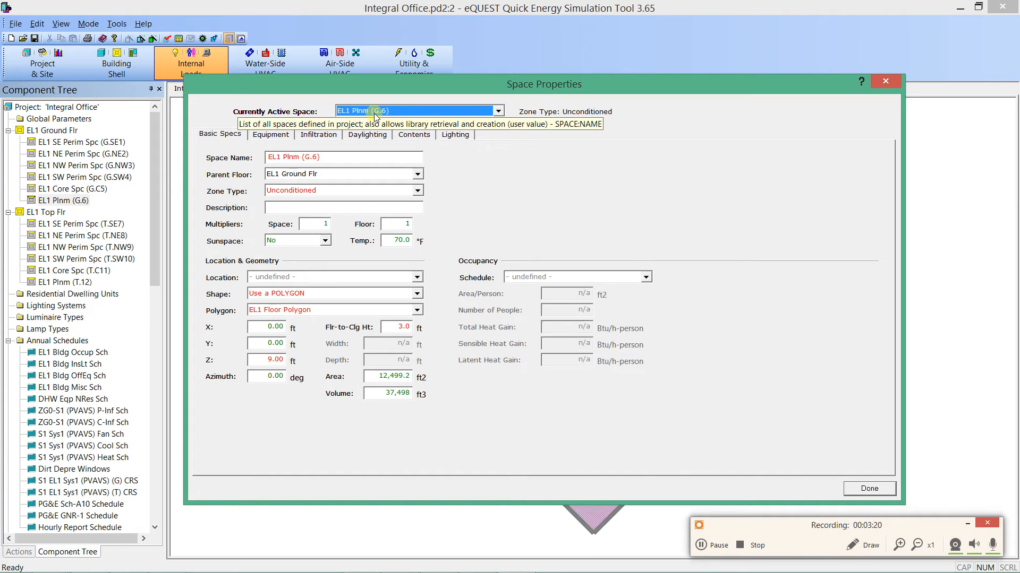
pyautogui.scroll(-2, 375, 116)
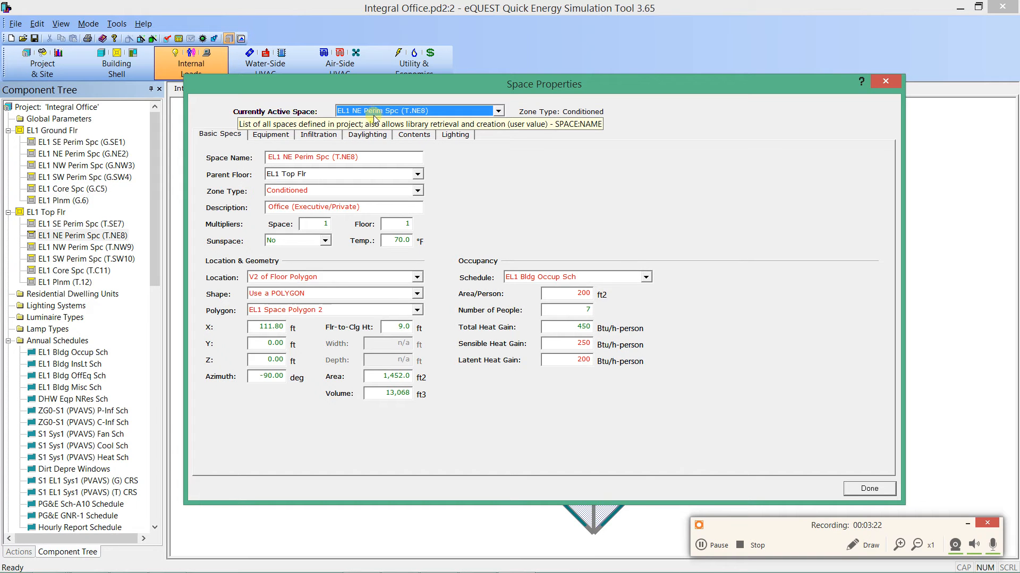
pyautogui.scroll(-2, 375, 116)
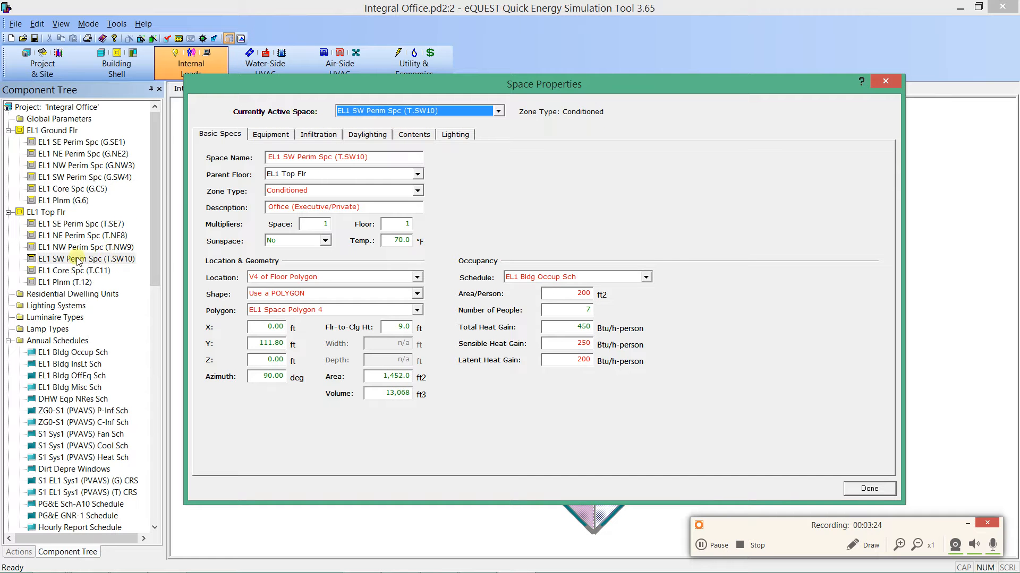
pyautogui.click(107, 271)
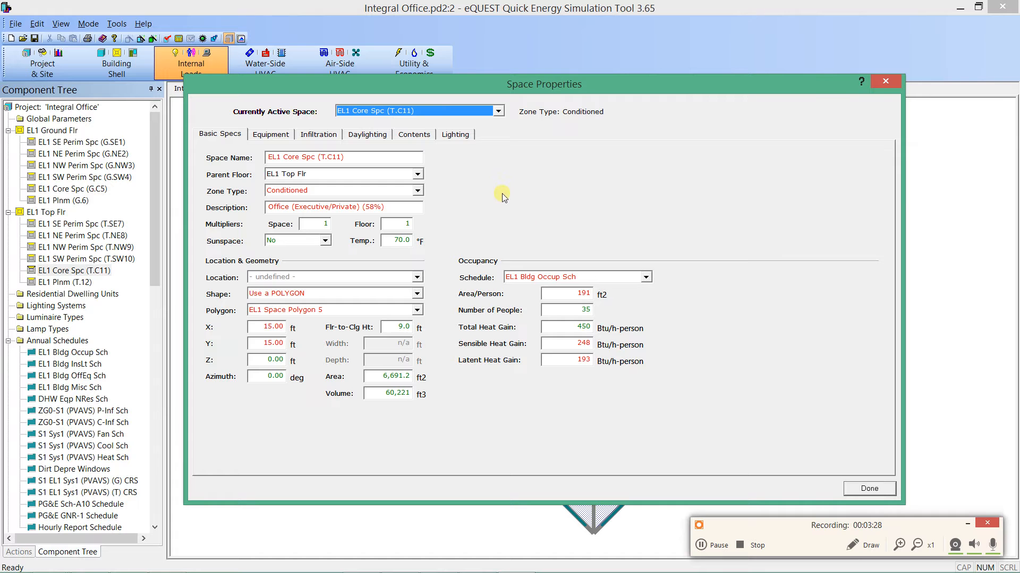
pyautogui.scroll(2, 502, 193)
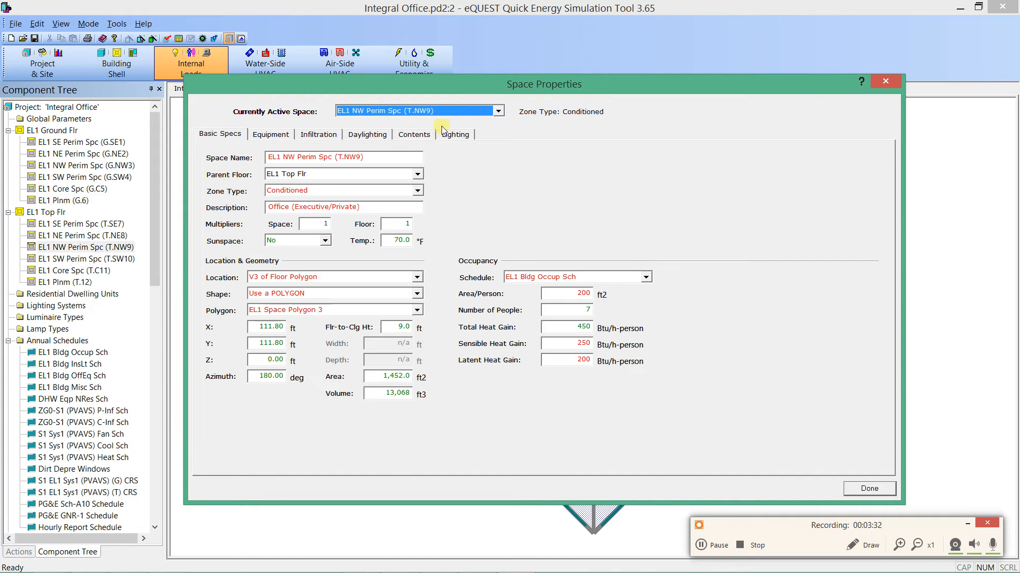
pyautogui.scroll(1, 553, 280)
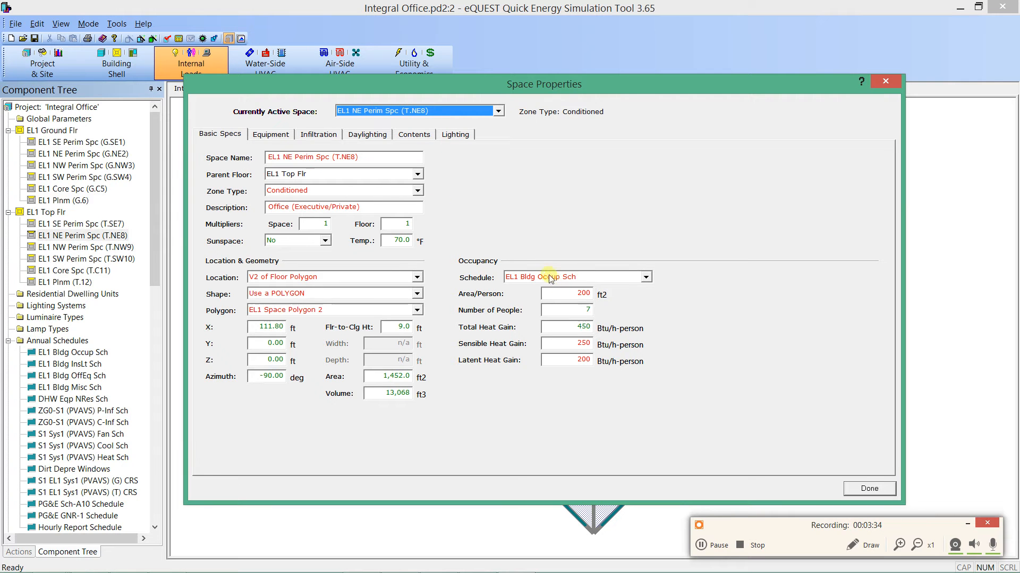
# Compare the lighting settings from EL1 NE Perim Spc (T.NE8) back to EL1 SE Perim Spc (G.SE1), and close the space properties.
pyautogui.click(459, 142)
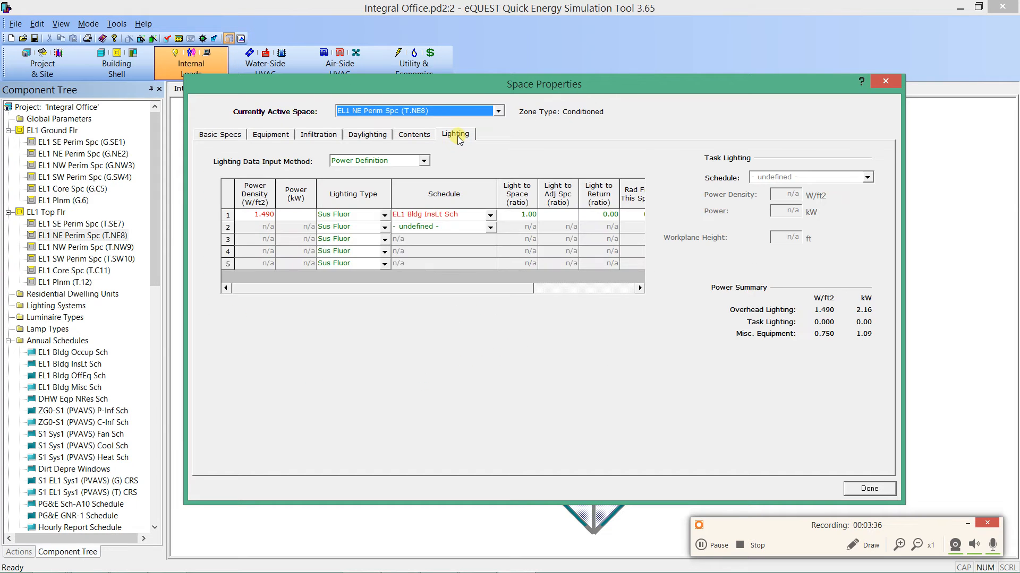
pyautogui.scroll(2, 397, 144)
pyautogui.scroll(3, 381, 165)
pyautogui.scroll(3, 268, 228)
pyautogui.click(628, 380)
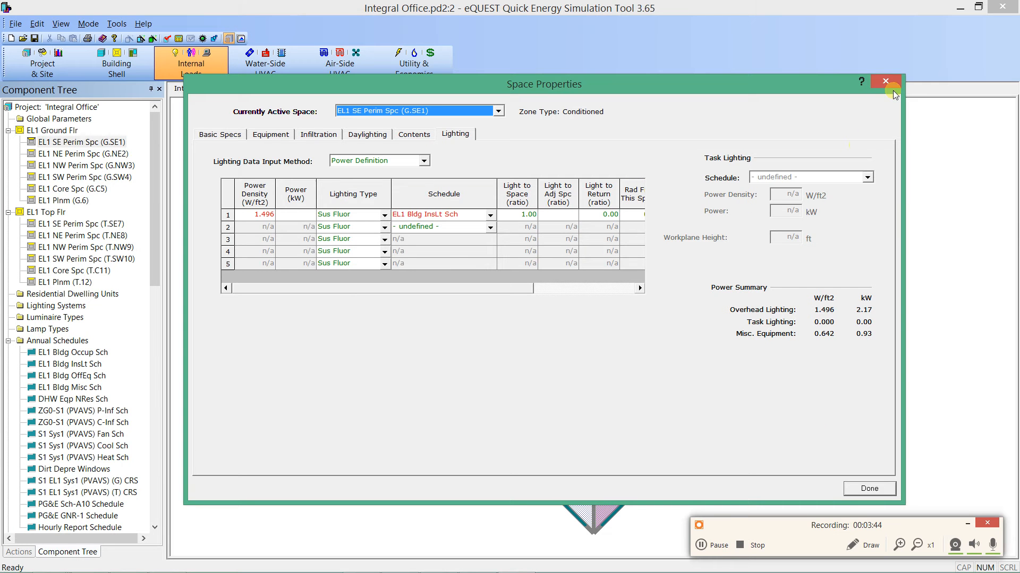
pyautogui.click(894, 81)
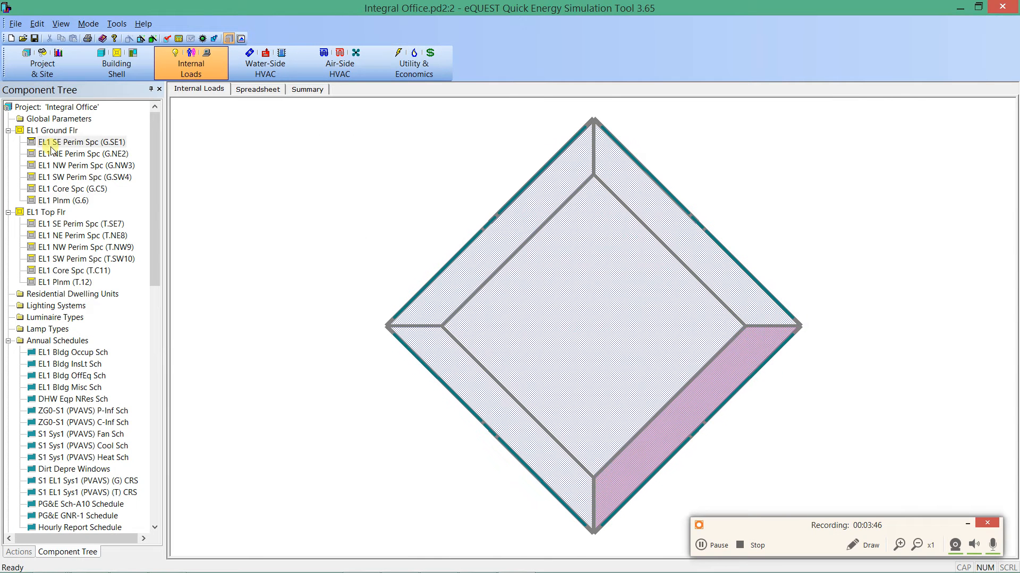
# Show the internal loads spreadsheet in Occupancy display mode and inspect the sensible heat gain per person of the ground-floor spaces.
pyautogui.click(264, 91)
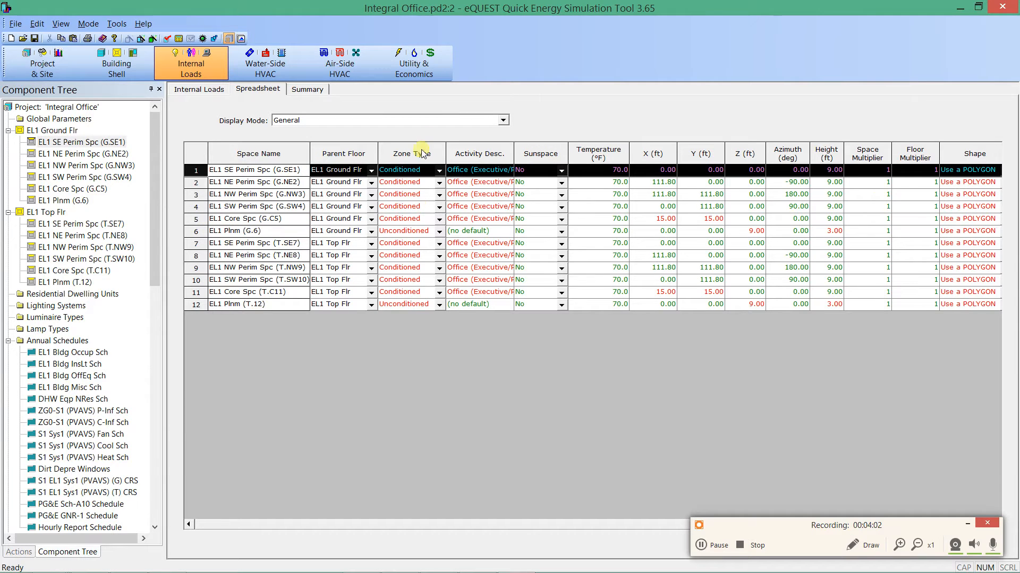
pyautogui.click(503, 123)
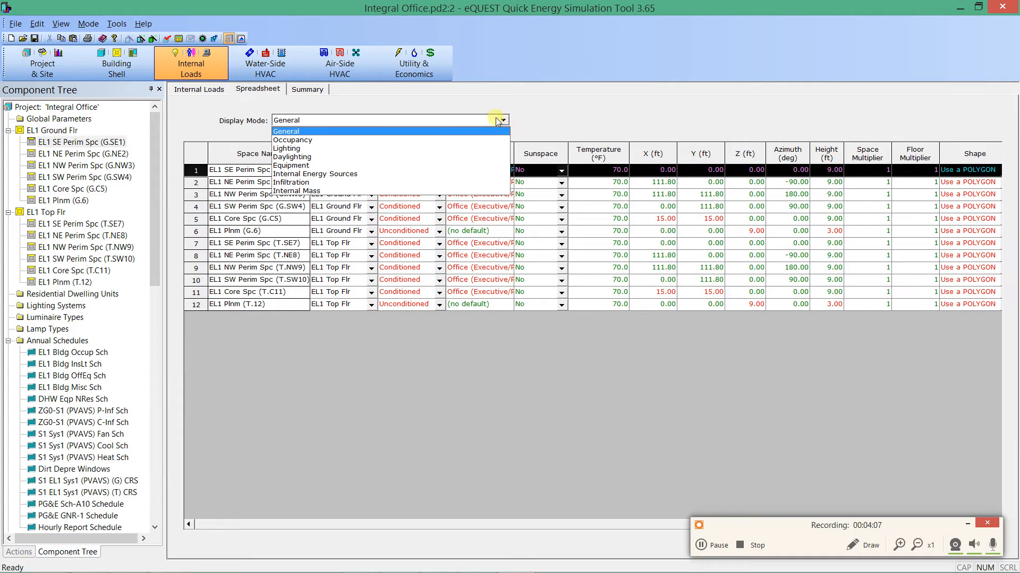
pyautogui.click(459, 140)
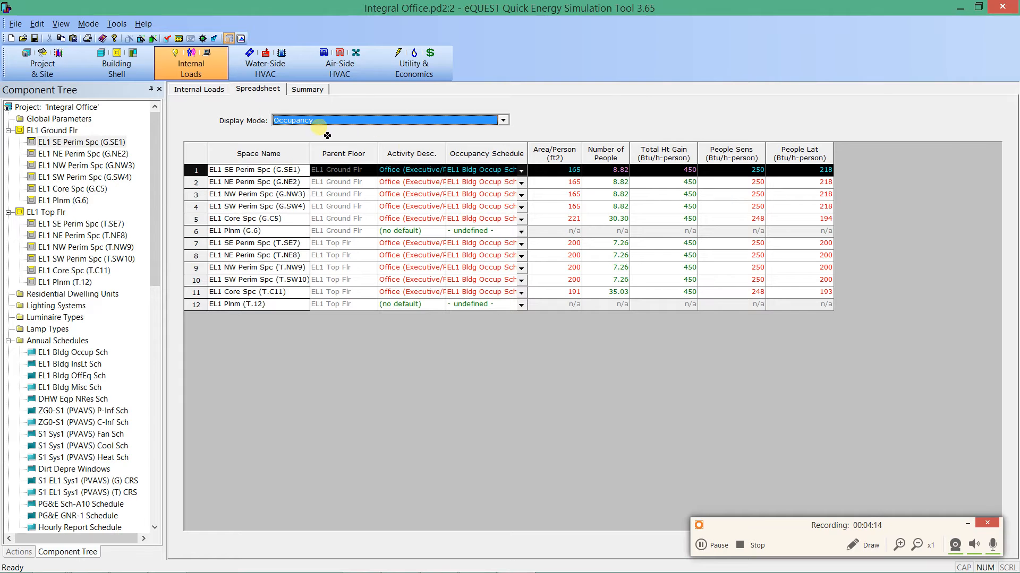
pyautogui.click(741, 182)
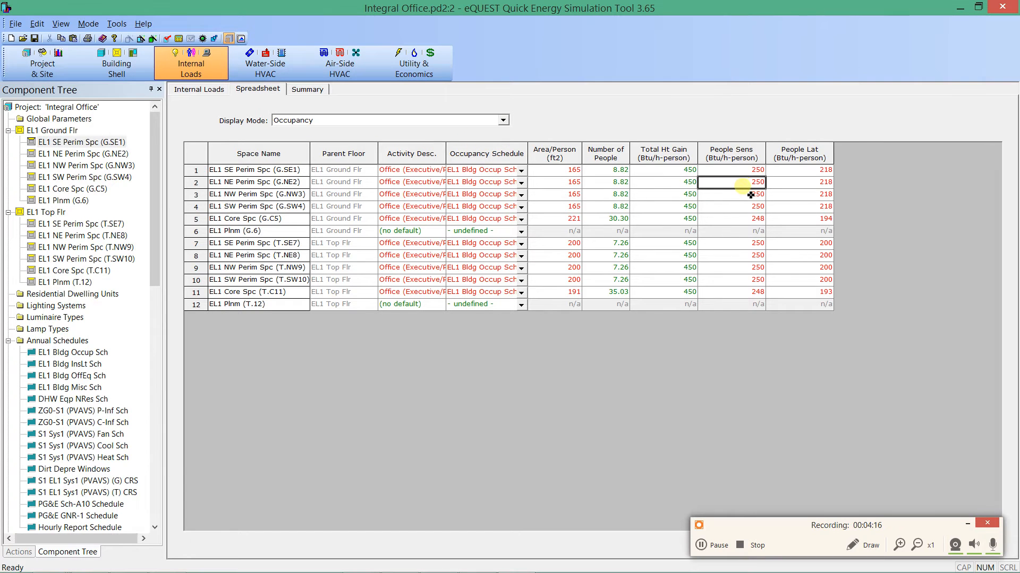
pyautogui.click(752, 171)
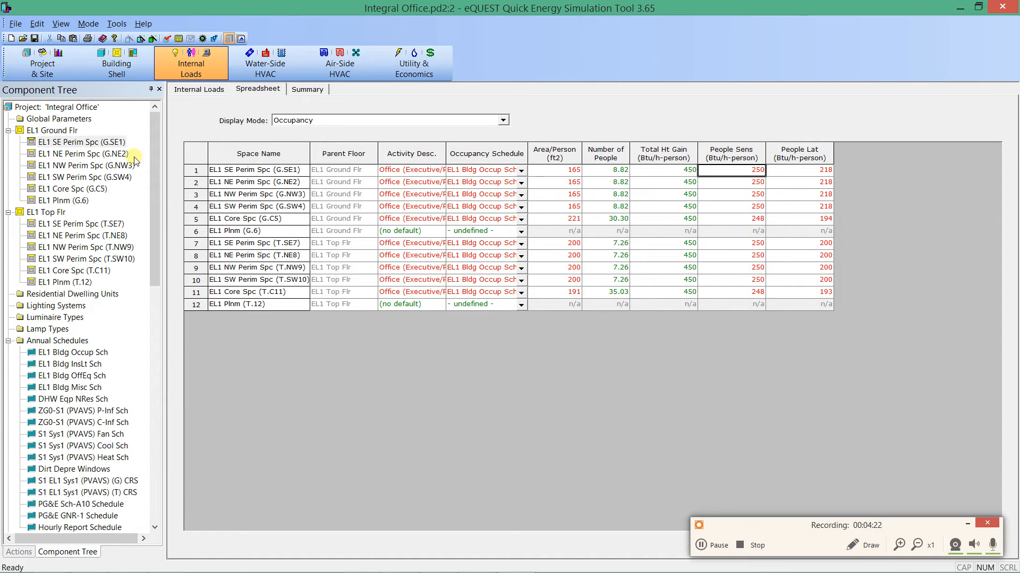
# Set the latent heat gain of EL1 SE Perim Spc (G.SE1) to 200 Btu/h-person in its space properties.
pyautogui.doubleClick(59, 144)
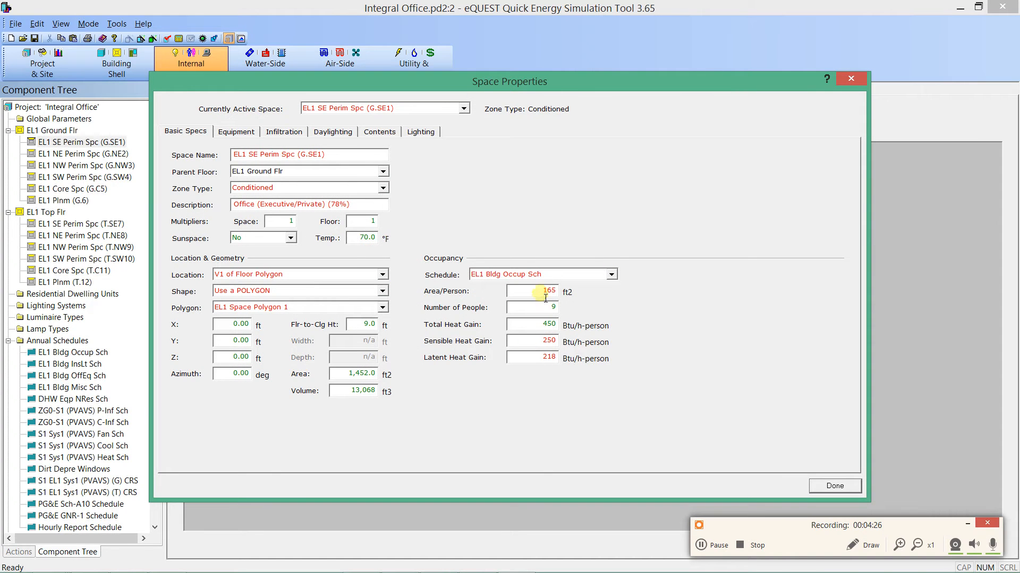
pyautogui.moveTo(540, 360); pyautogui.dragTo(608, 371)
pyautogui.click(820, 484)
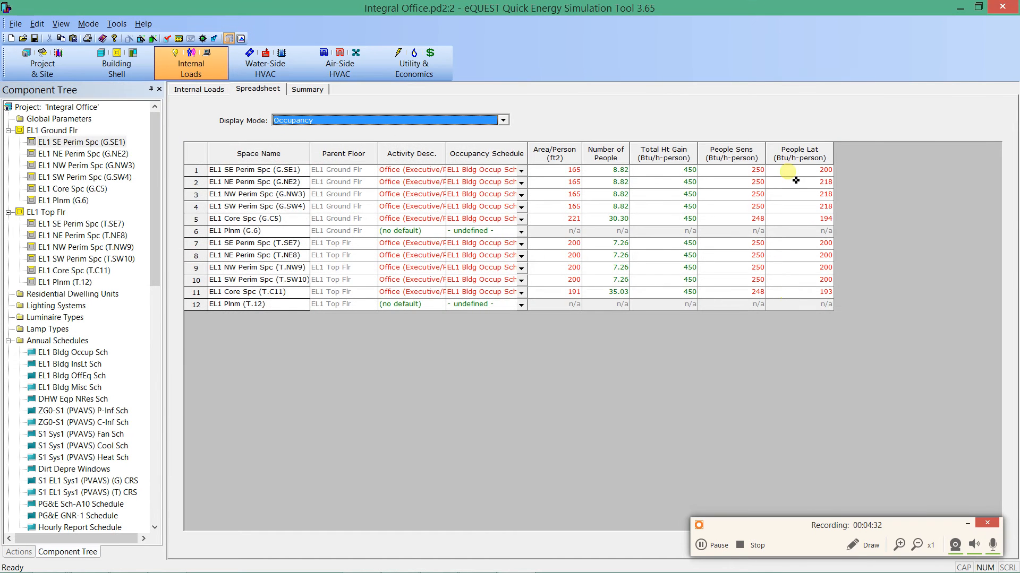
# Set the People Lat value of EL1 NE Perim Spc (G.NE2) to 200 in the spreadsheet and check it in the space's properties.
pyautogui.click(788, 182)
pyautogui.write('200')
pyautogui.press('Return')
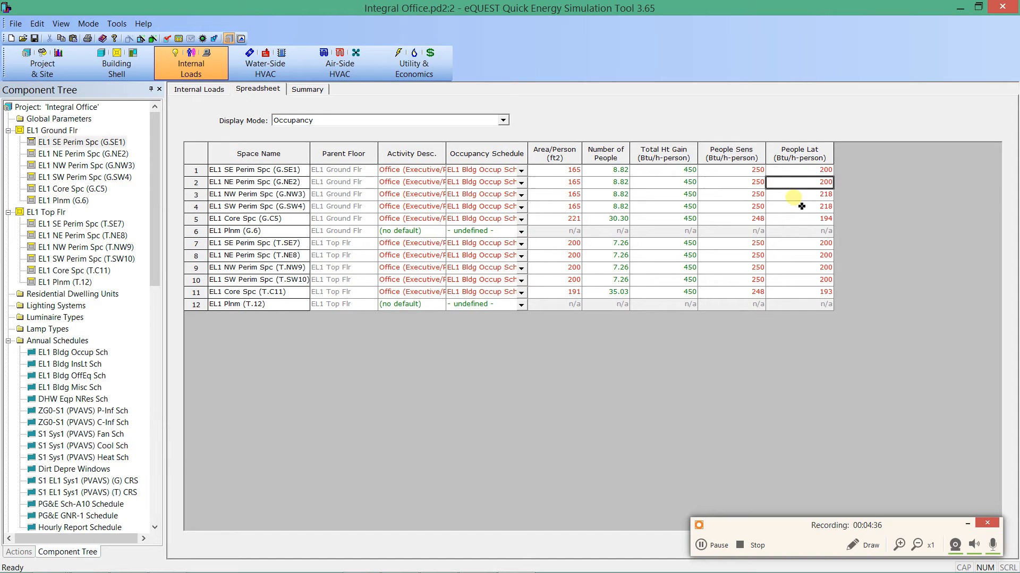
pyautogui.doubleClick(63, 155)
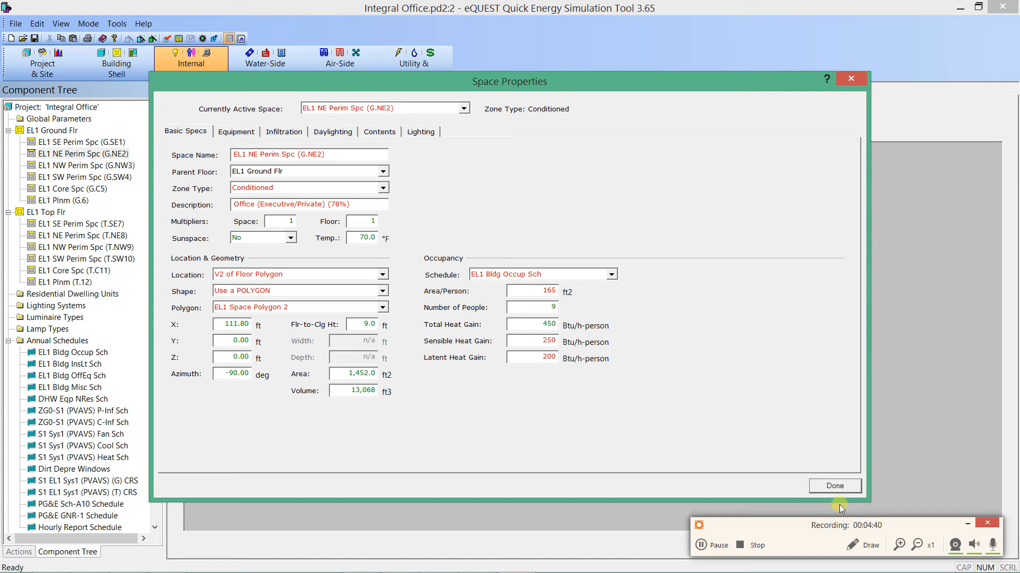
pyautogui.click(833, 486)
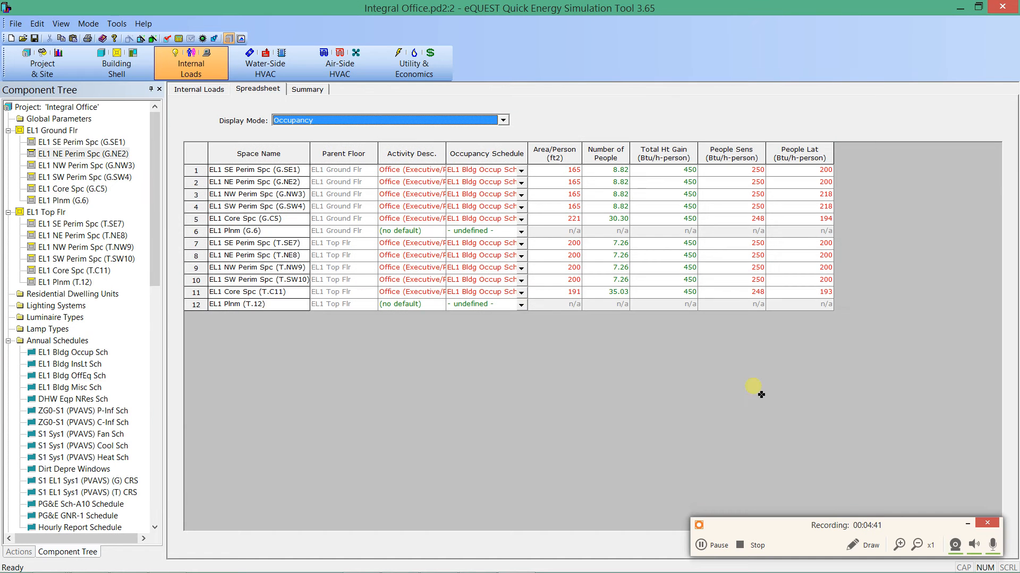
# Switch the internal loads spreadsheet to the Lighting display mode.
pyautogui.click(312, 123)
pyautogui.click(290, 148)
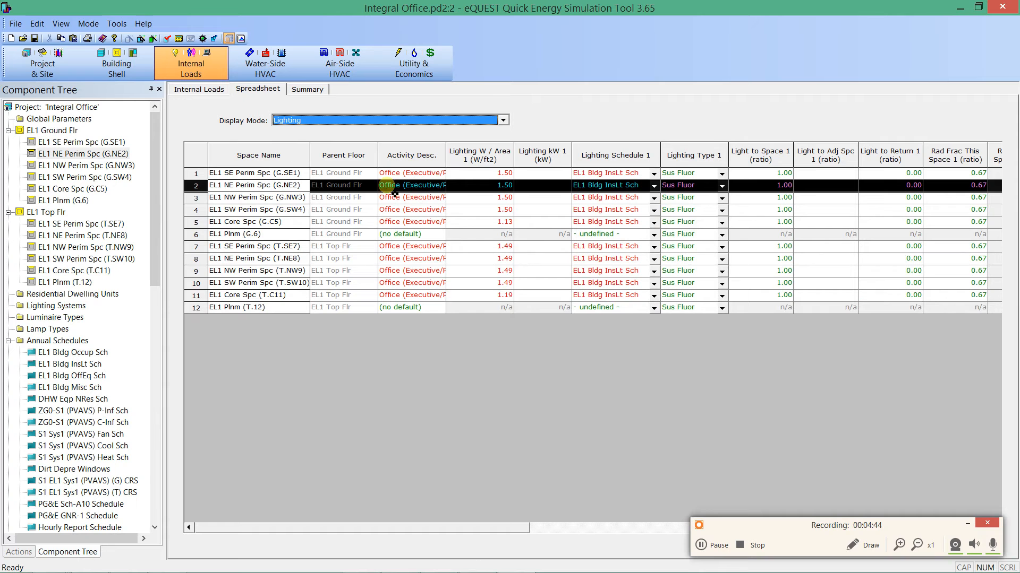
# Inspect the lighting power densities of the ground-floor spaces in the Lighting W / Area 1 column.
pyautogui.click(468, 174)
pyautogui.click(468, 196)
pyautogui.click(468, 219)
pyautogui.click(490, 211)
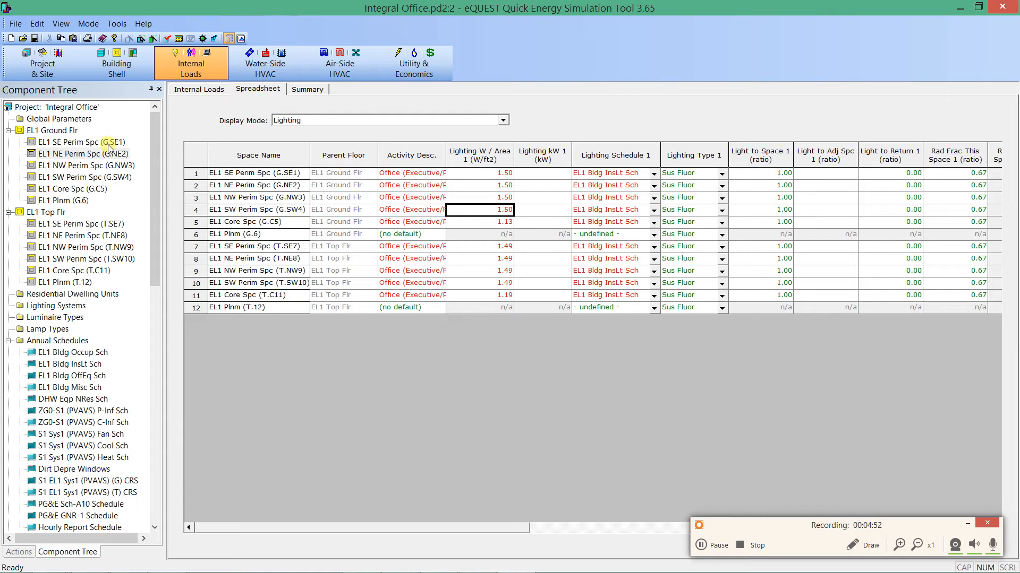
pyautogui.click(480, 173)
pyautogui.click(479, 185)
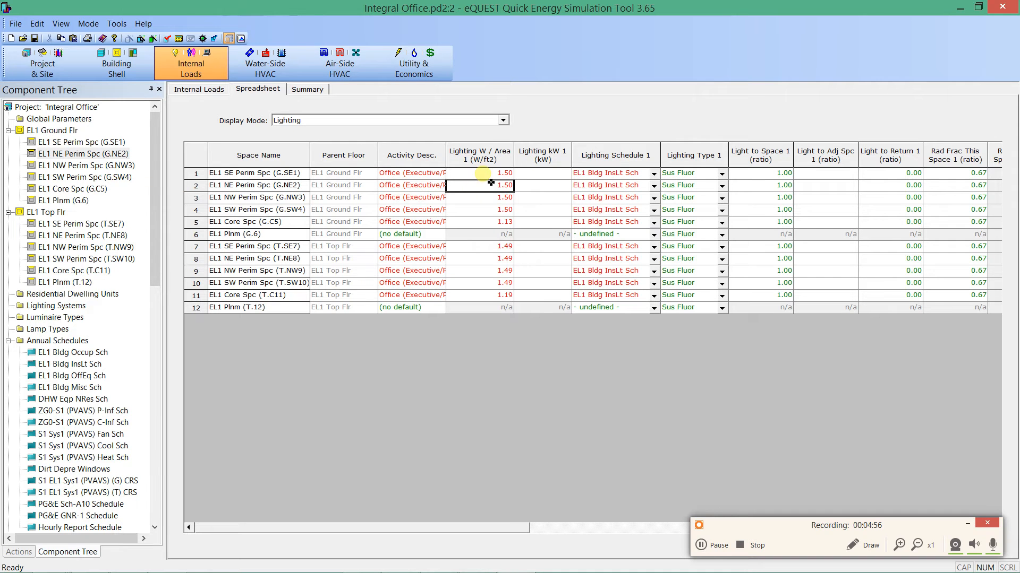
pyautogui.click(481, 198)
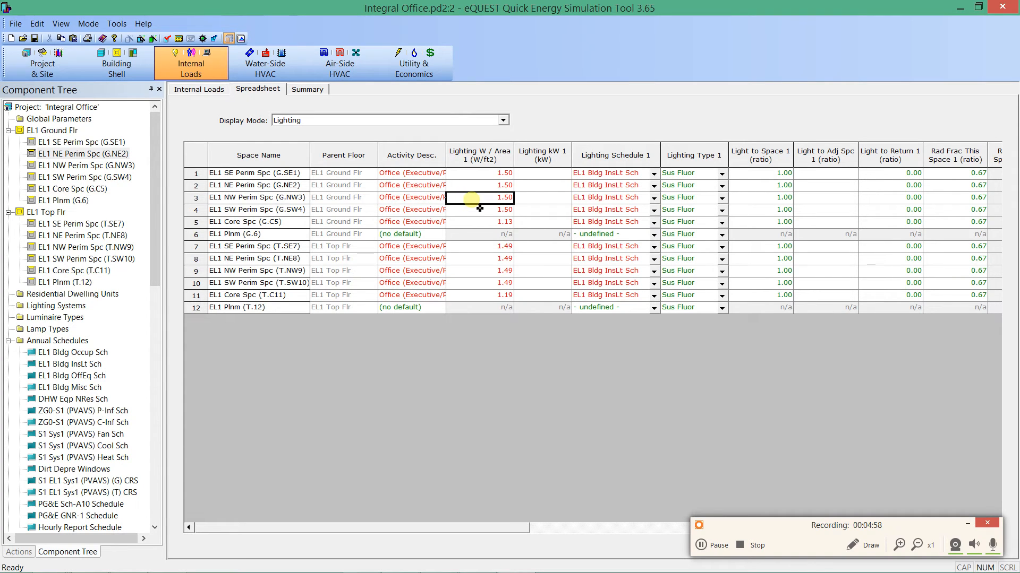
pyautogui.click(481, 209)
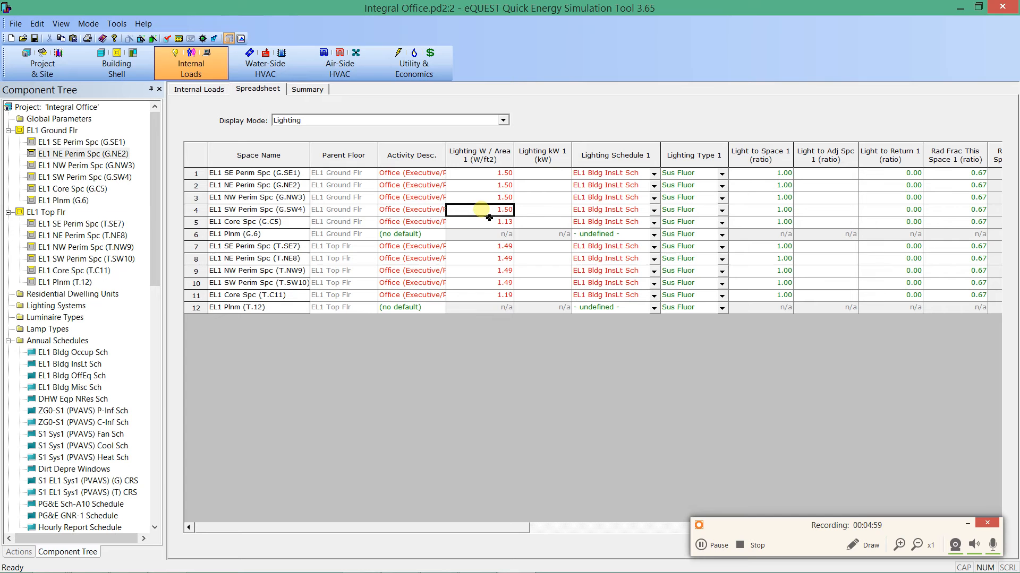
# In the properties of EL1 NE Perim Spc (G.NE2), add a second equipment entry using EL1 Bldg Occup Sch at 1.000 W/ft2.
pyautogui.doubleClick(77, 154)
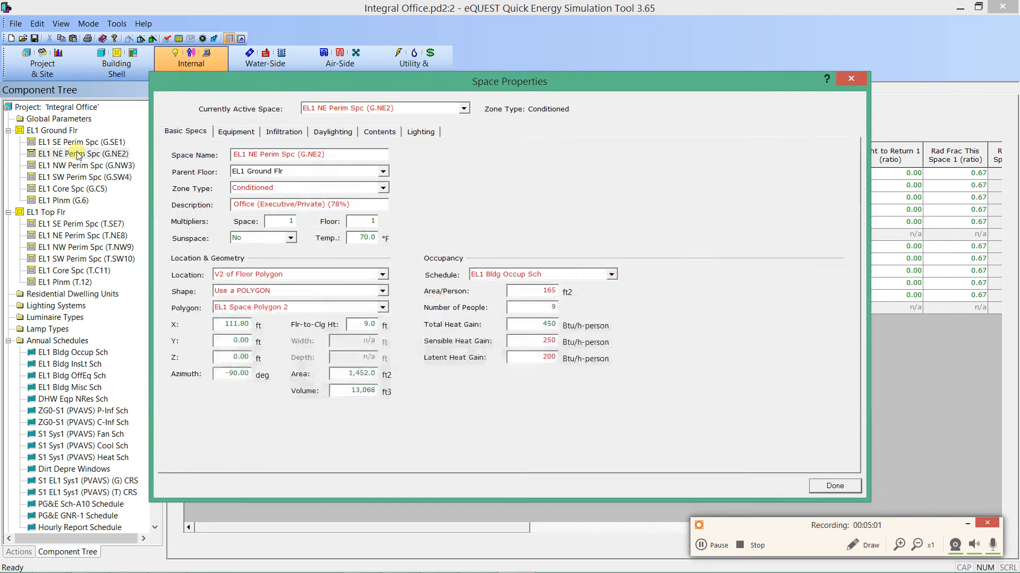
pyautogui.click(238, 132)
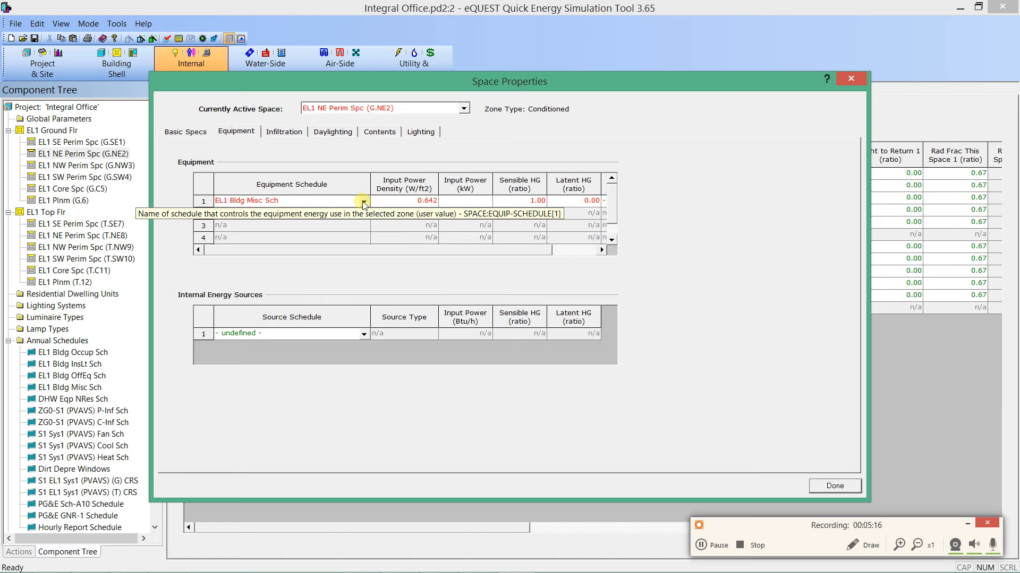
pyautogui.click(410, 201)
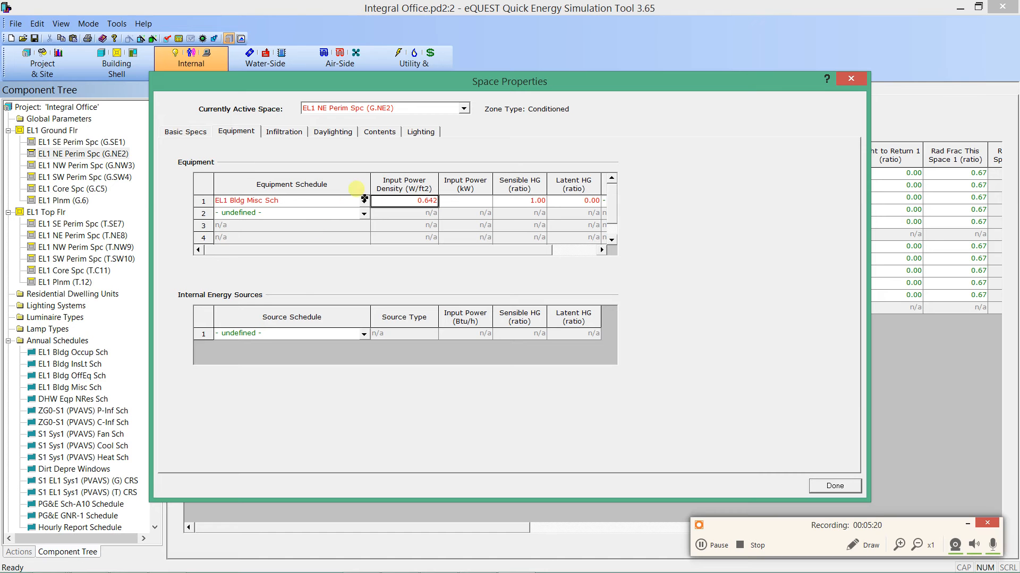
pyautogui.rightClick(397, 204)
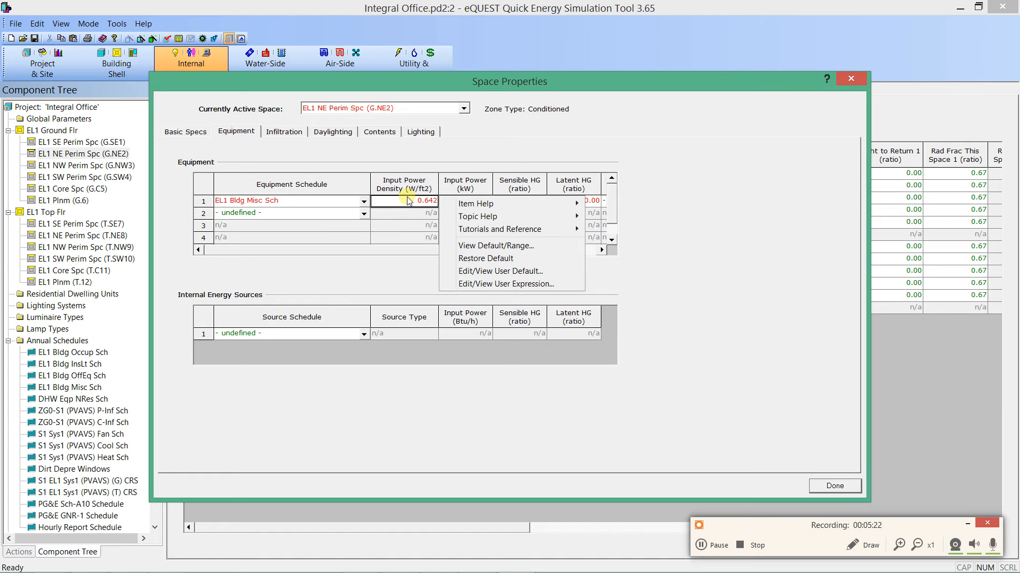
pyautogui.click(405, 215)
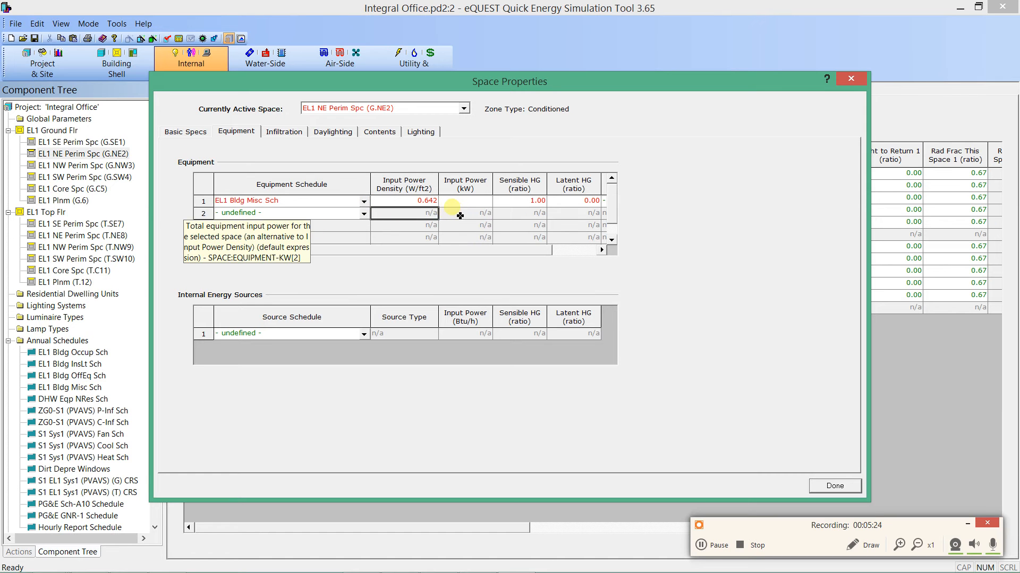
pyautogui.click(364, 214)
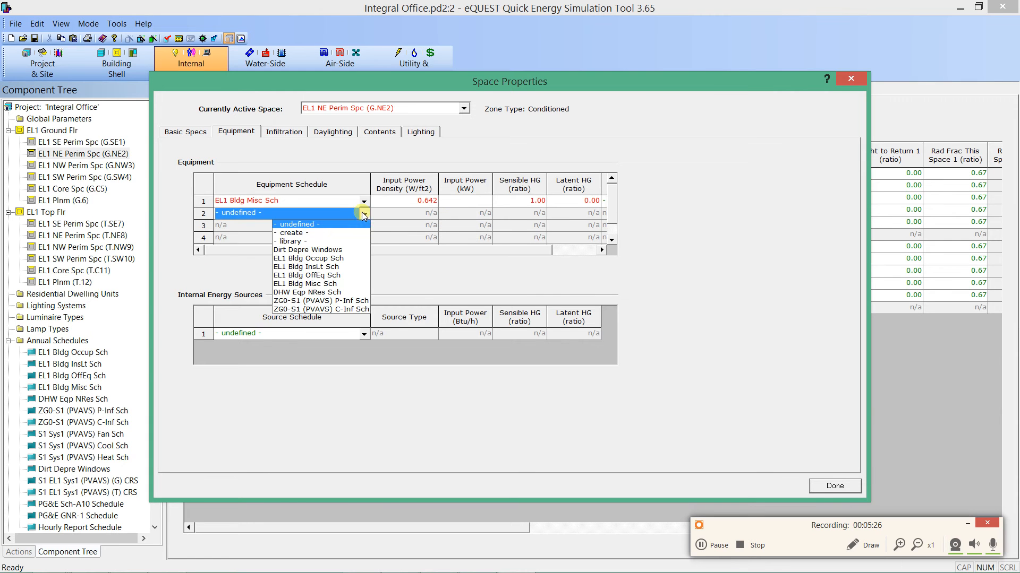
pyautogui.click(324, 260)
pyautogui.click(406, 213)
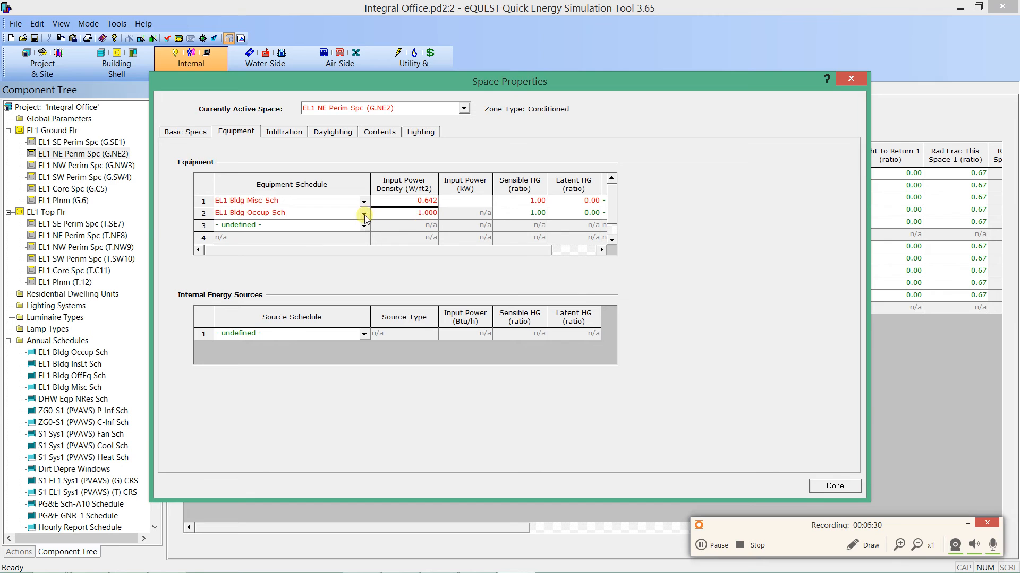
# Review the lighting and occupancy schedule assignments of EL1 NE Perim Spc (G.NE2) and close its properties.
pyautogui.click(420, 133)
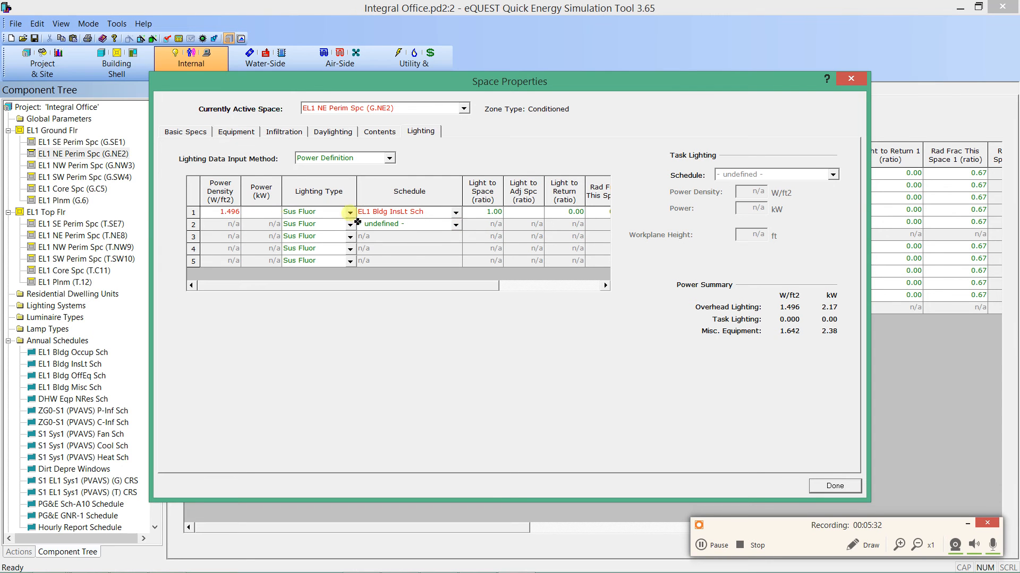
pyautogui.click(456, 212)
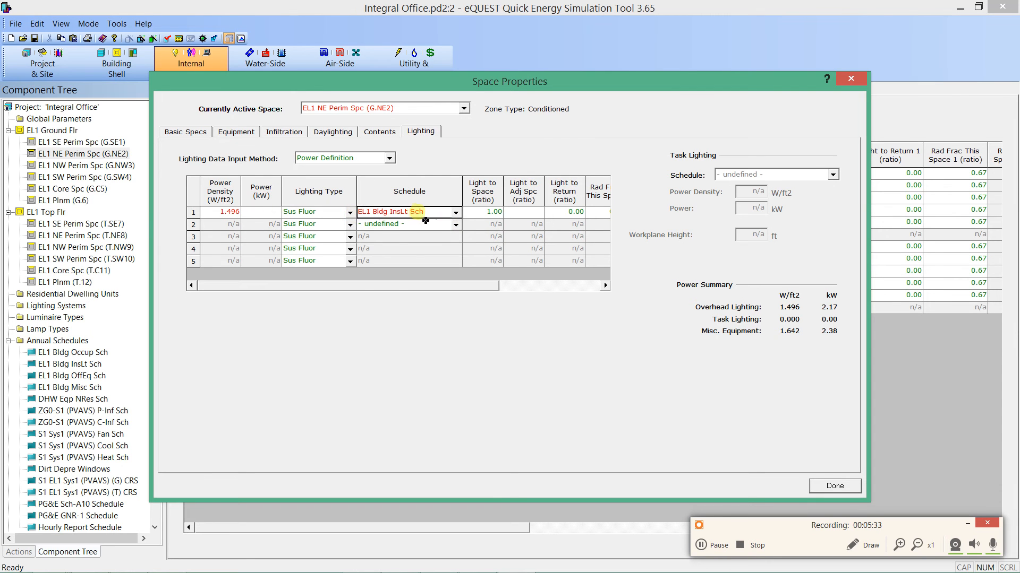
pyautogui.click(457, 213)
pyautogui.click(236, 132)
pyautogui.click(185, 131)
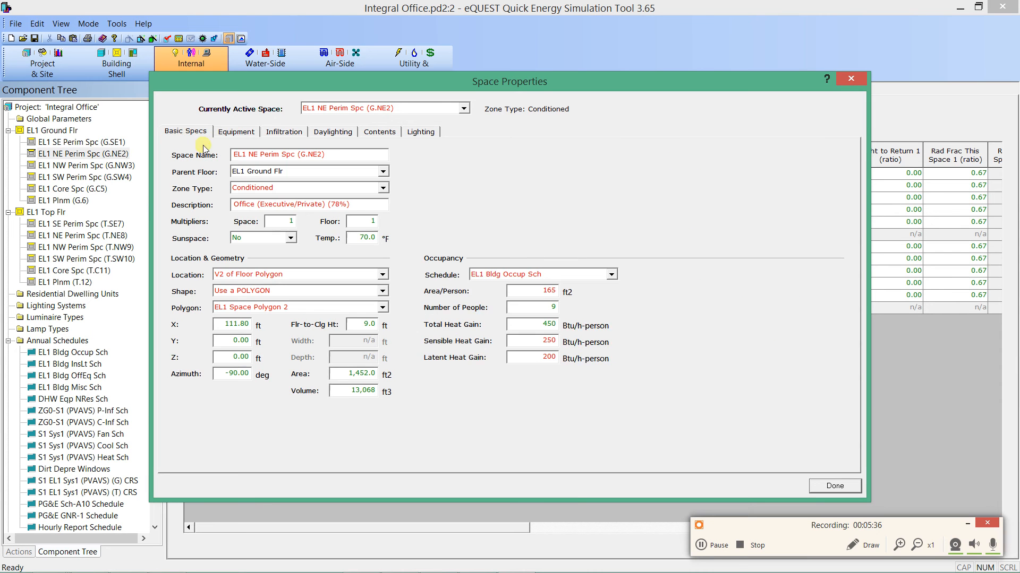
pyautogui.click(540, 275)
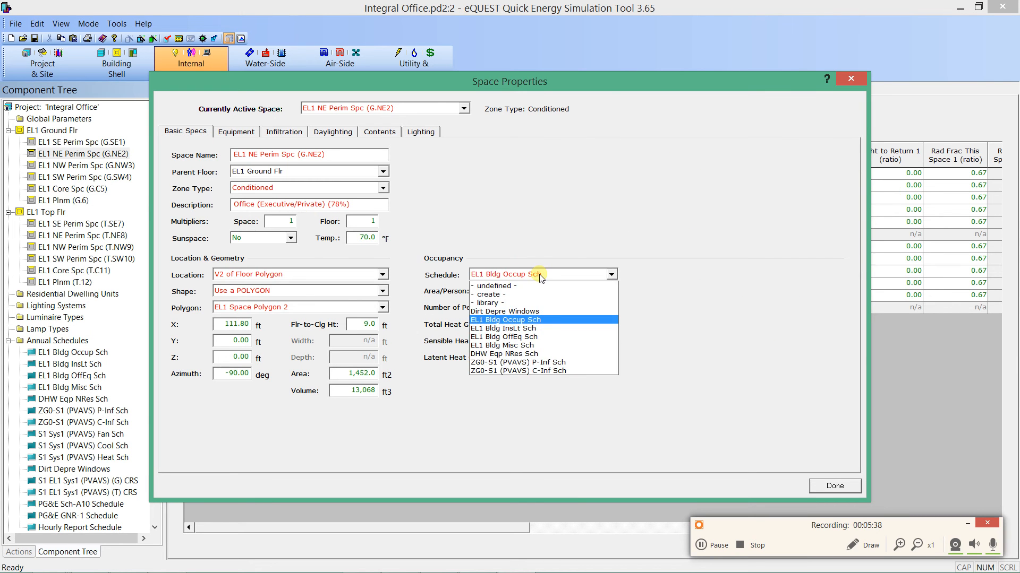
pyautogui.click(540, 275)
pyautogui.click(833, 486)
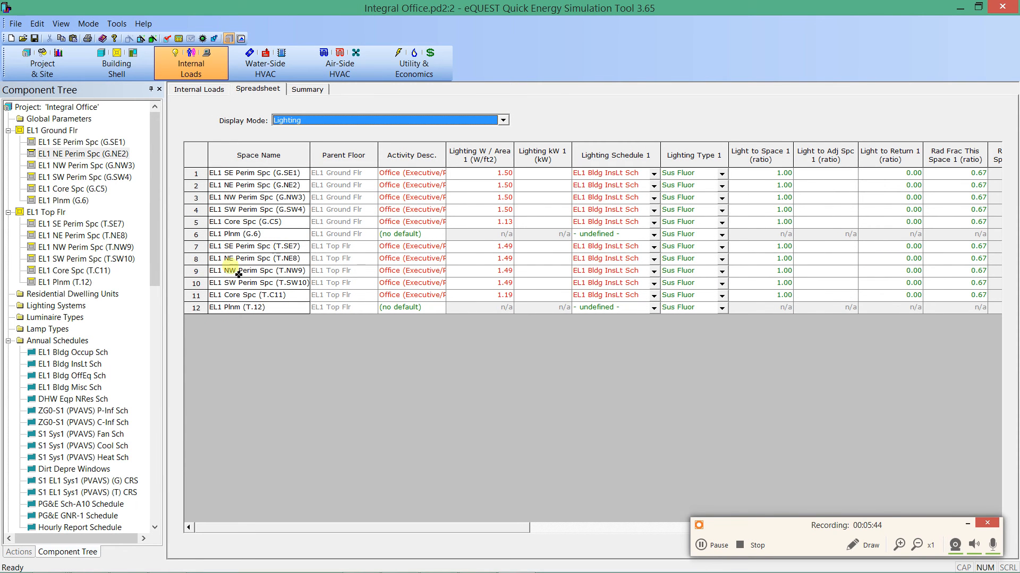
# Select EL1 SE Perim Spc (G.SE1) on the ground floor in the component tree.
pyautogui.click(73, 144)
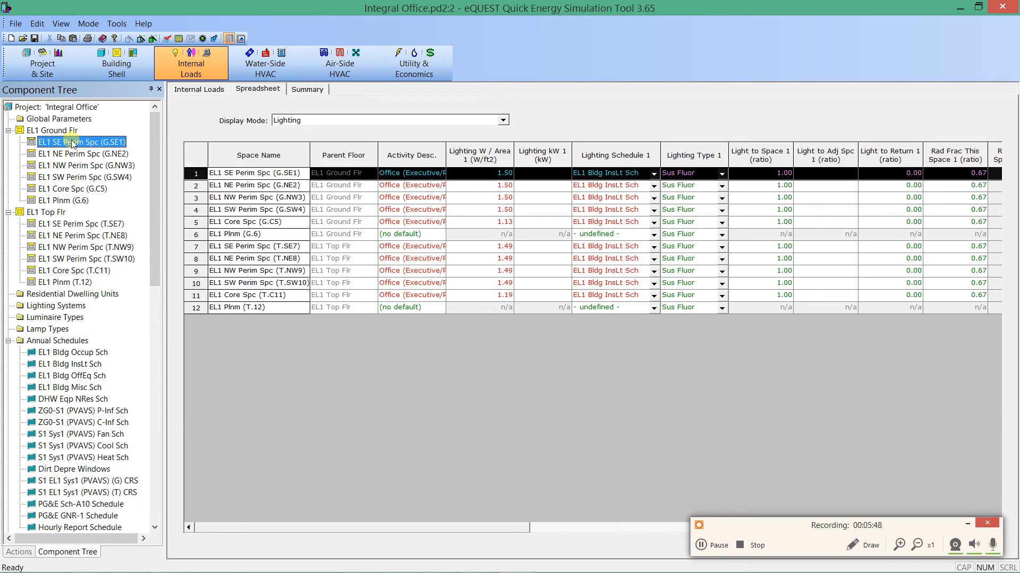